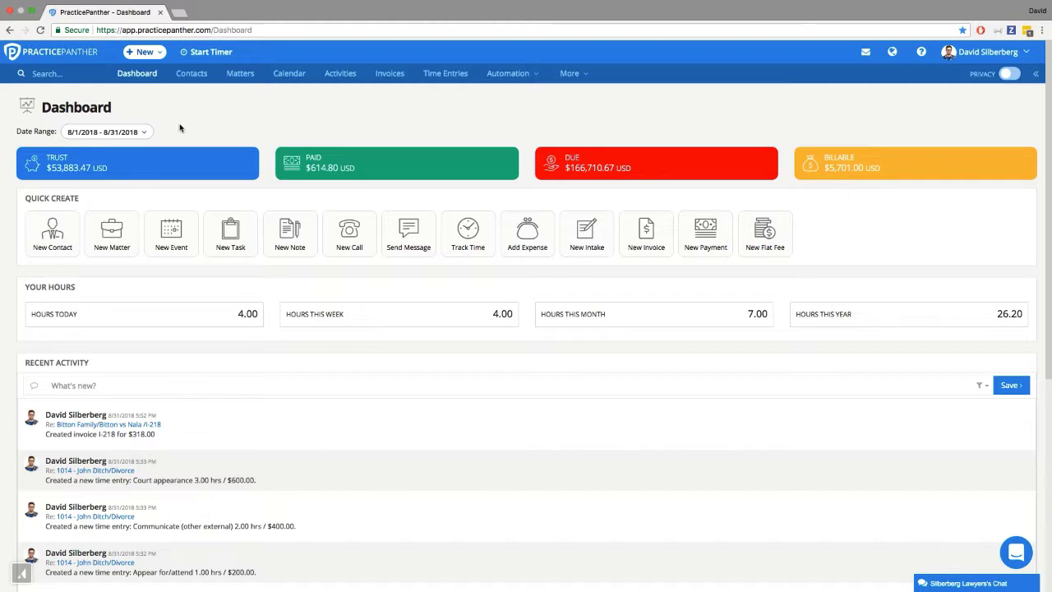
Step: Start a new invoice and choose the Multiple Invoices type for batch billing
{"action": "left_click", "coordinate": [153, 54]}
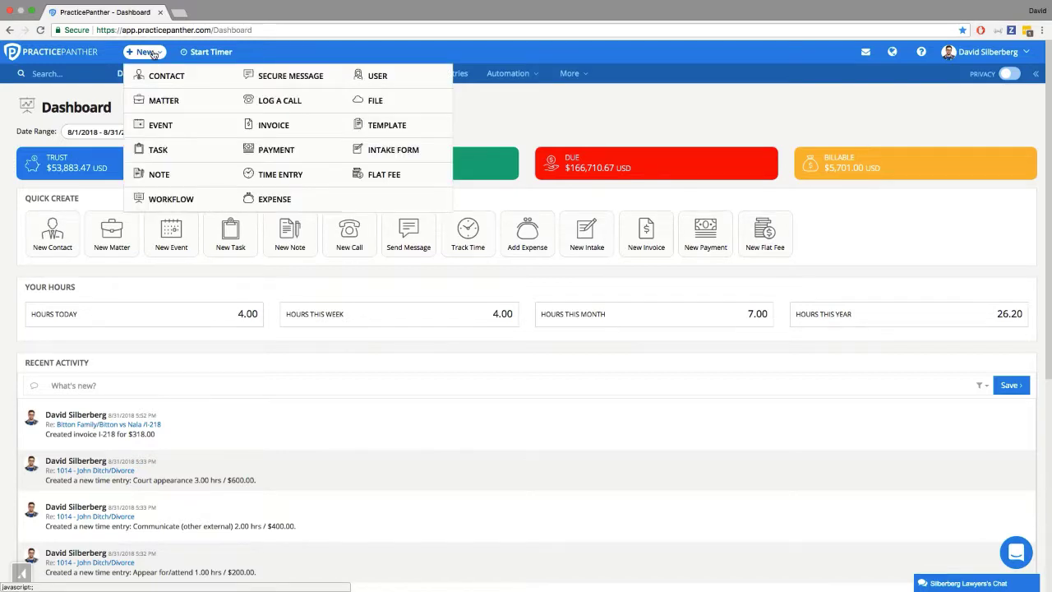
{"action": "left_click", "coordinate": [276, 125]}
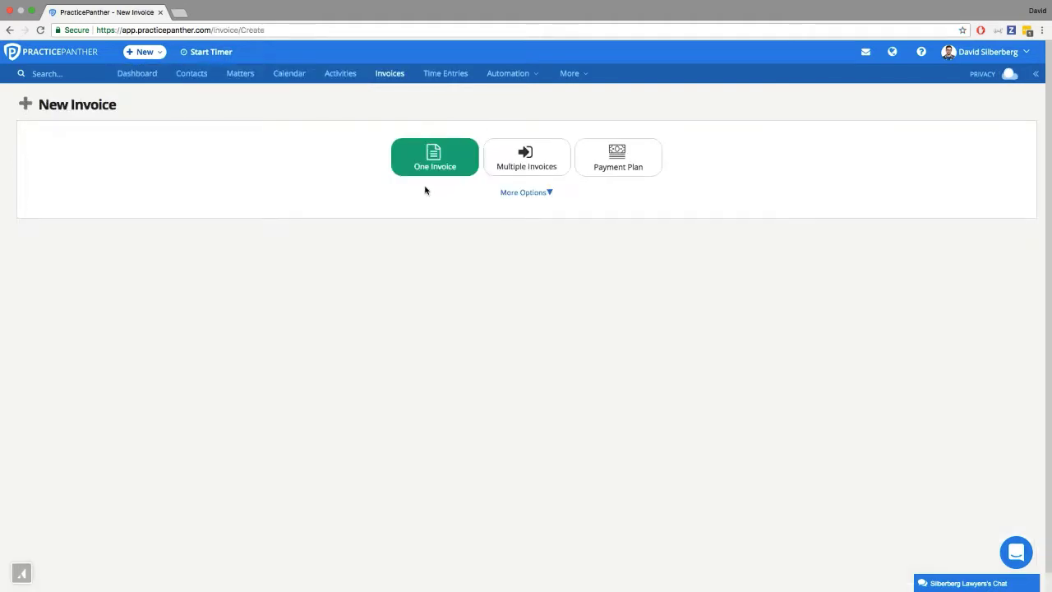
{"action": "left_click", "coordinate": [527, 156]}
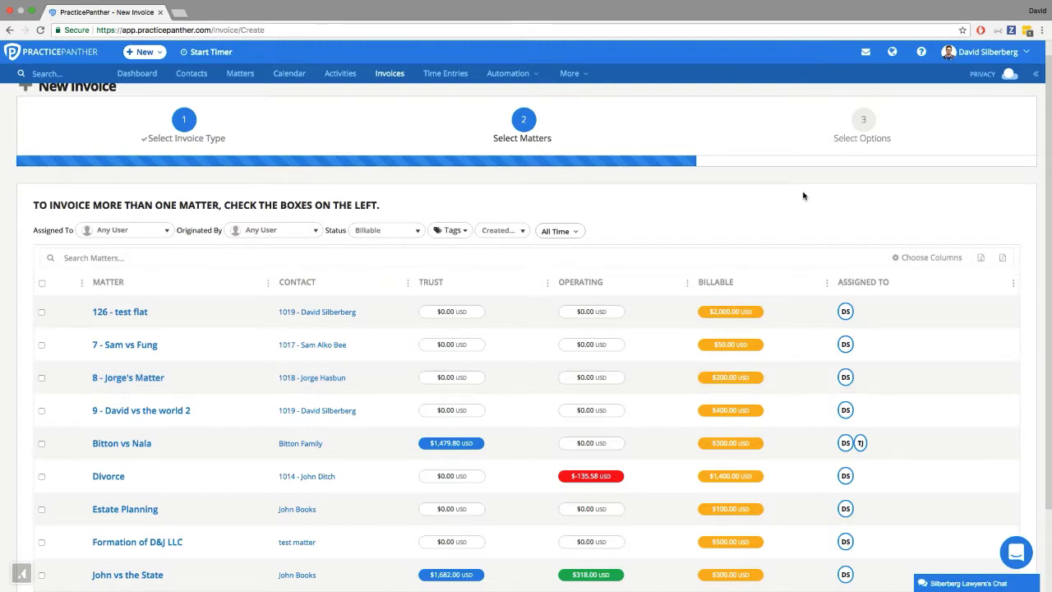
Step: Select all billable matters in the list for invoicing, keeping 50 items per page
{"action": "scroll", "coordinate": [805, 197], "scroll_direction": "down", "scroll_amount": 3}
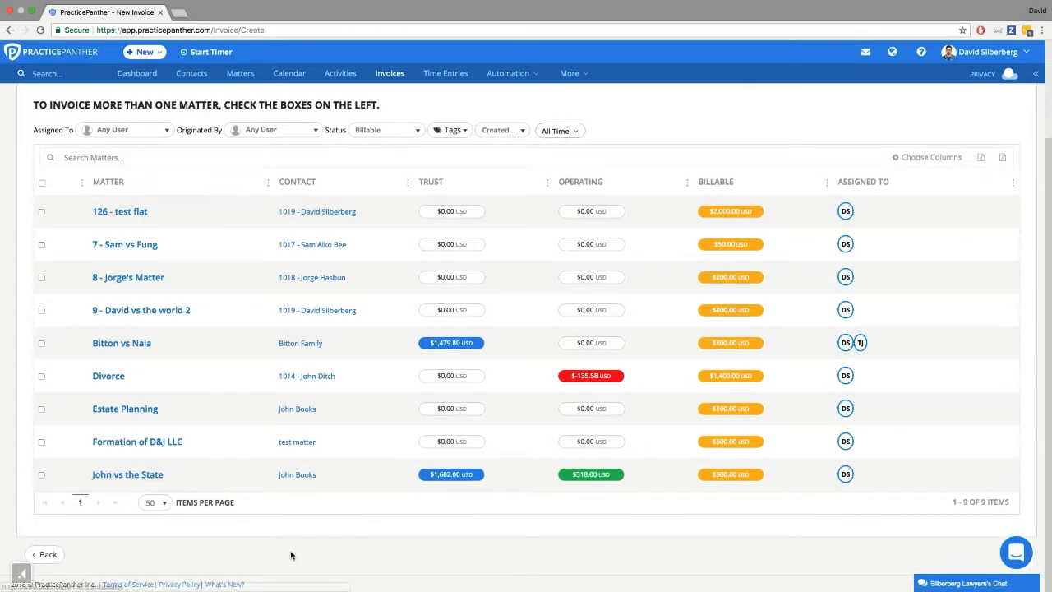
{"action": "left_click", "coordinate": [152, 502]}
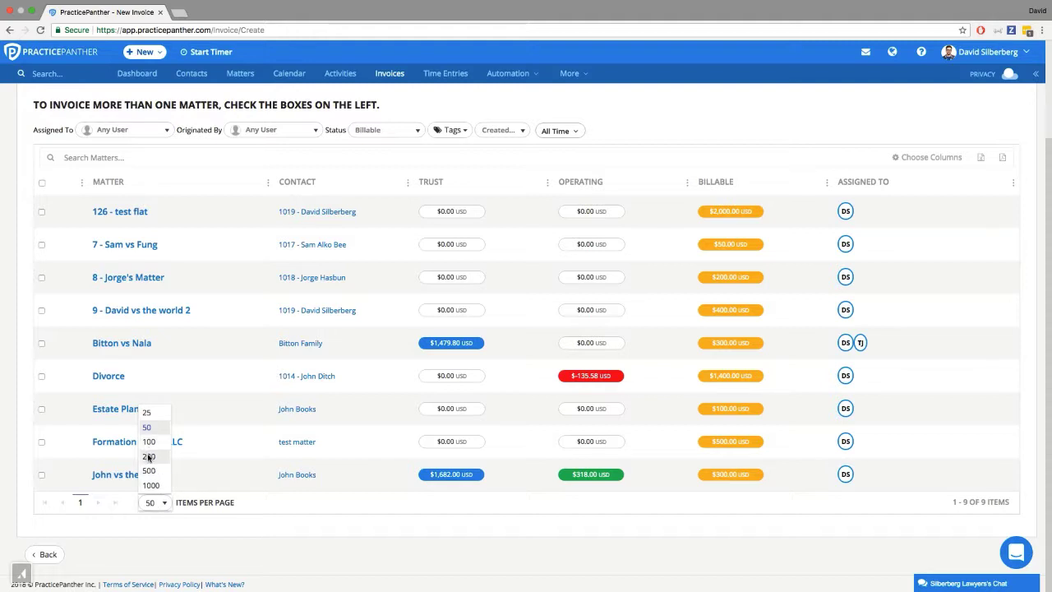
{"action": "left_click", "coordinate": [193, 536]}
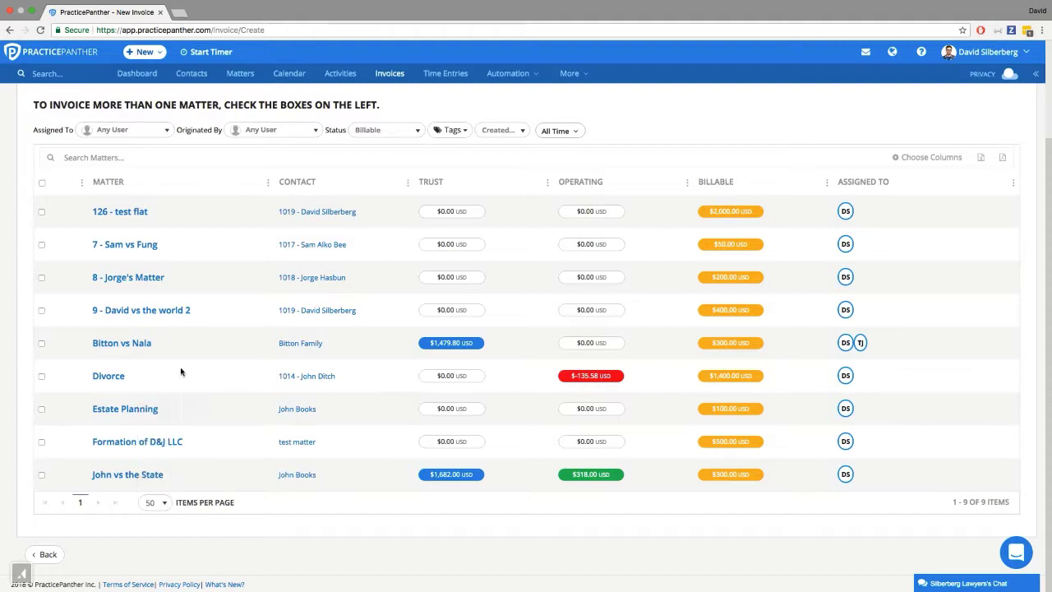
{"action": "left_click", "coordinate": [42, 184]}
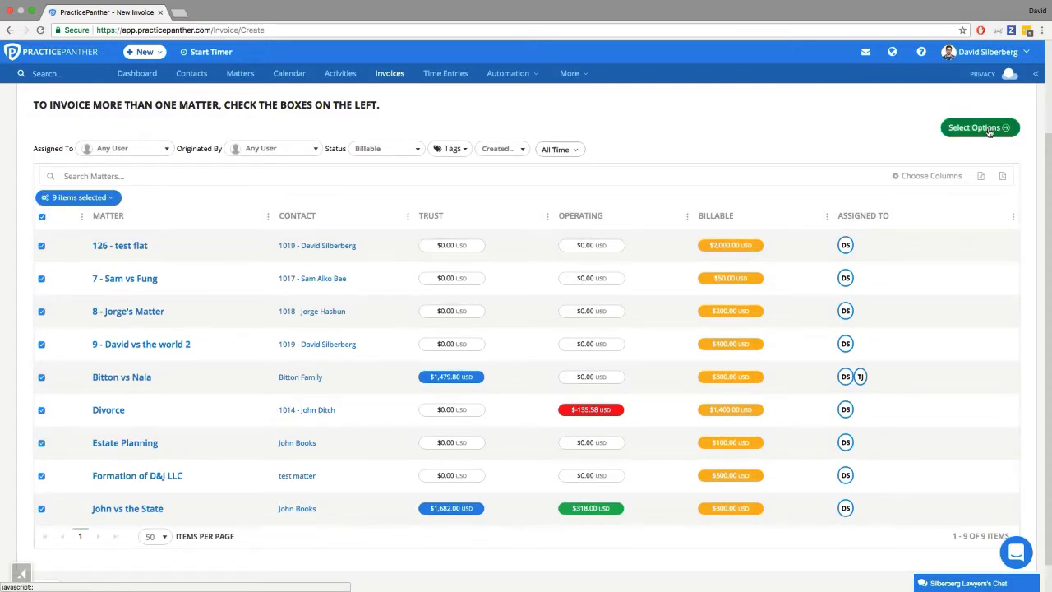
Step: Look through the matter tags available for filtering the matters list, without applying any
{"action": "scroll", "coordinate": [874, 154], "scroll_direction": "up", "scroll_amount": 2}
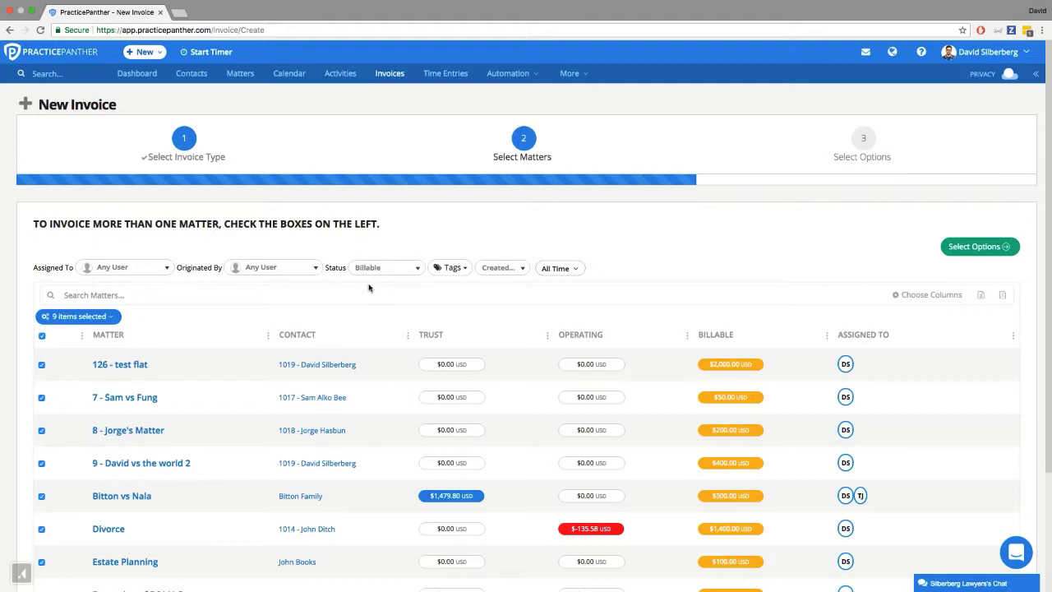
{"action": "left_click", "coordinate": [444, 275]}
{"action": "left_click", "coordinate": [515, 317]}
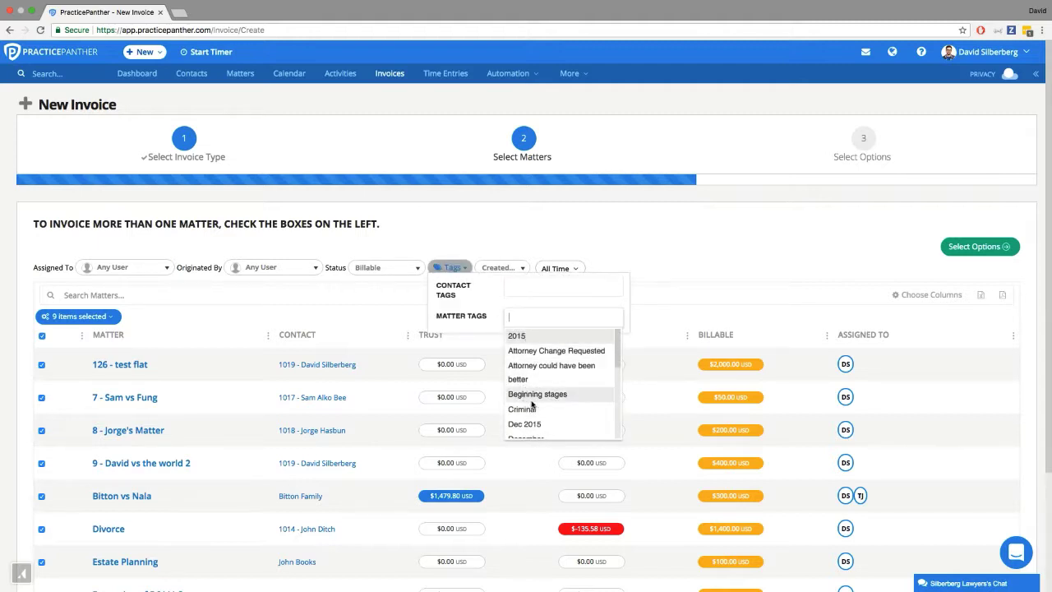
{"action": "scroll", "coordinate": [529, 416], "scroll_direction": "down", "scroll_amount": 3}
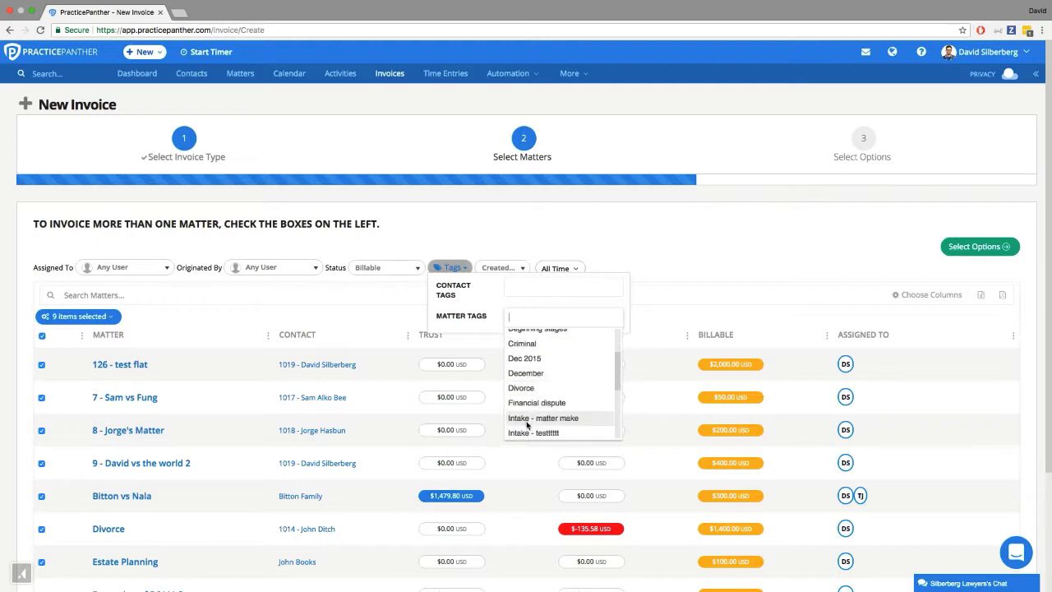
{"action": "left_click", "coordinate": [645, 247]}
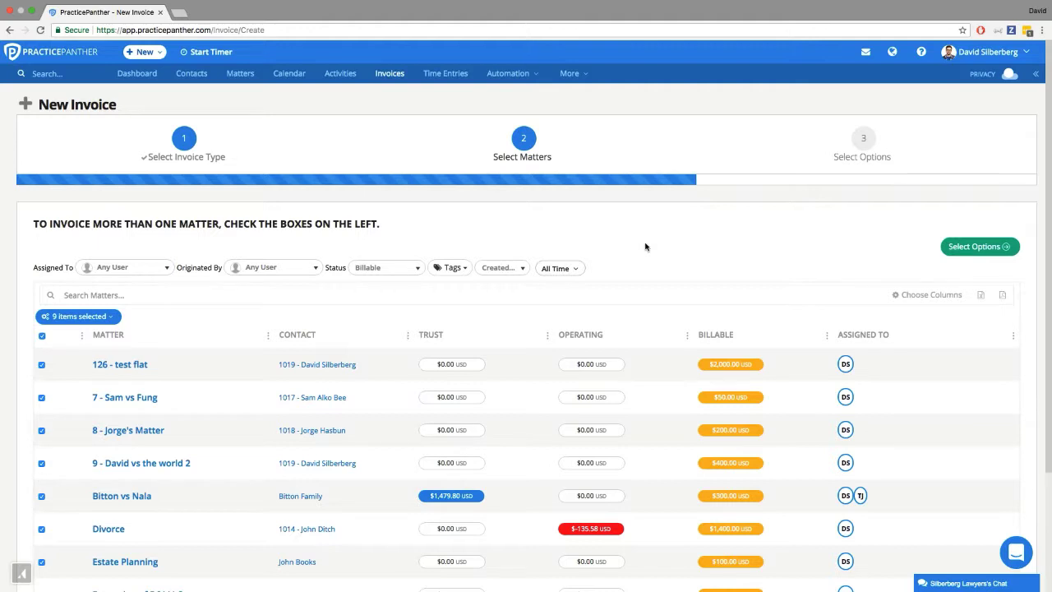
Step: Continue with the selected matters to the invoice options stage
{"action": "scroll", "coordinate": [647, 259], "scroll_direction": "down", "scroll_amount": 1}
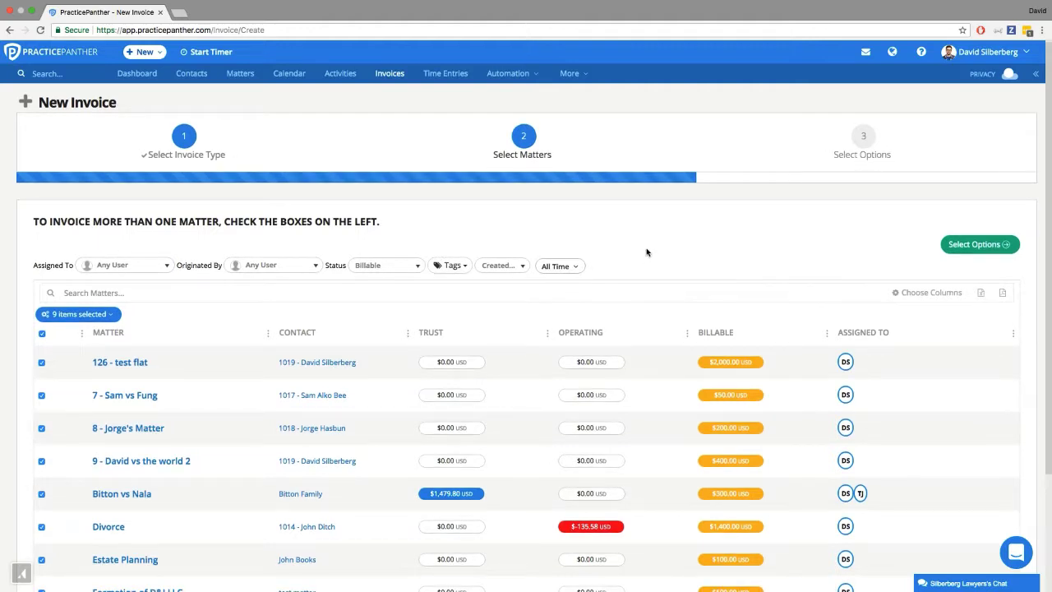
{"action": "left_click", "coordinate": [967, 246]}
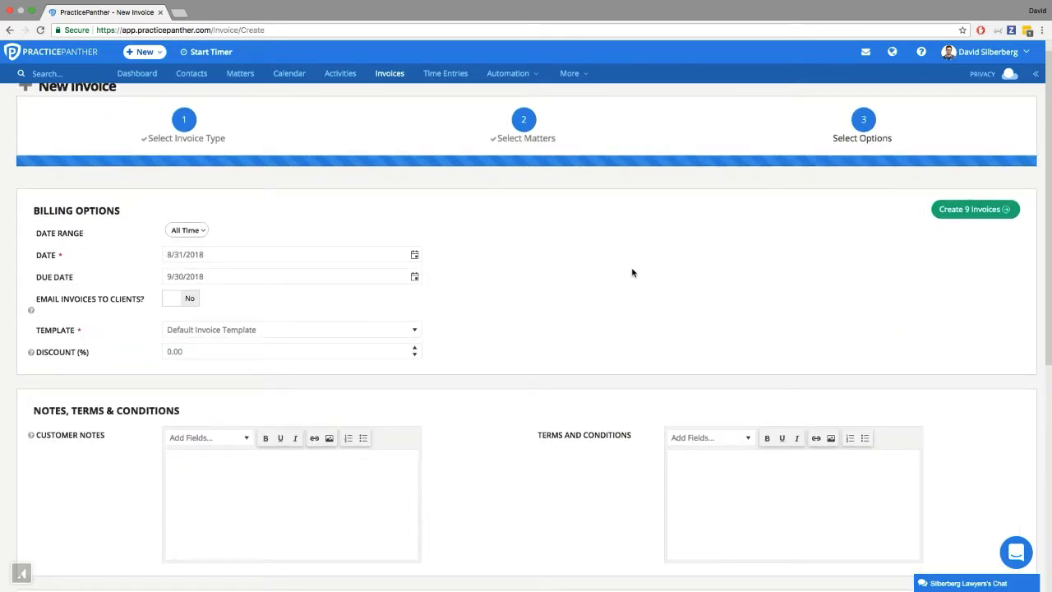
Step: Review the billing date range choices, the invoice date and due date, and the option to email invoices to clients
{"action": "left_click_drag", "start_coordinate": [34, 236], "coordinate": [84, 238]}
{"action": "left_click", "coordinate": [83, 237]}
{"action": "left_click", "coordinate": [179, 231]}
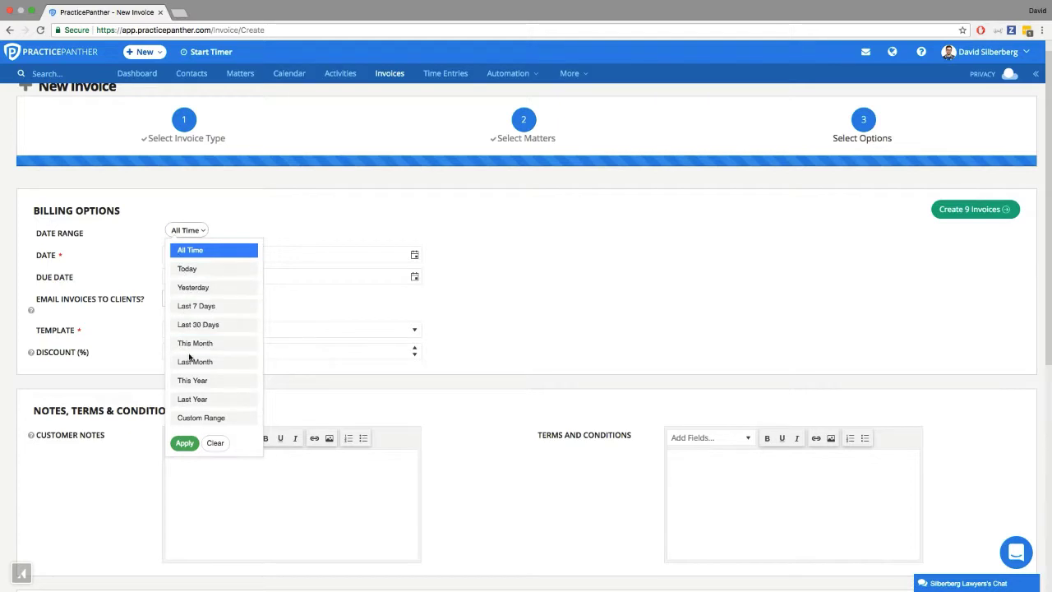
{"action": "left_click", "coordinate": [587, 269]}
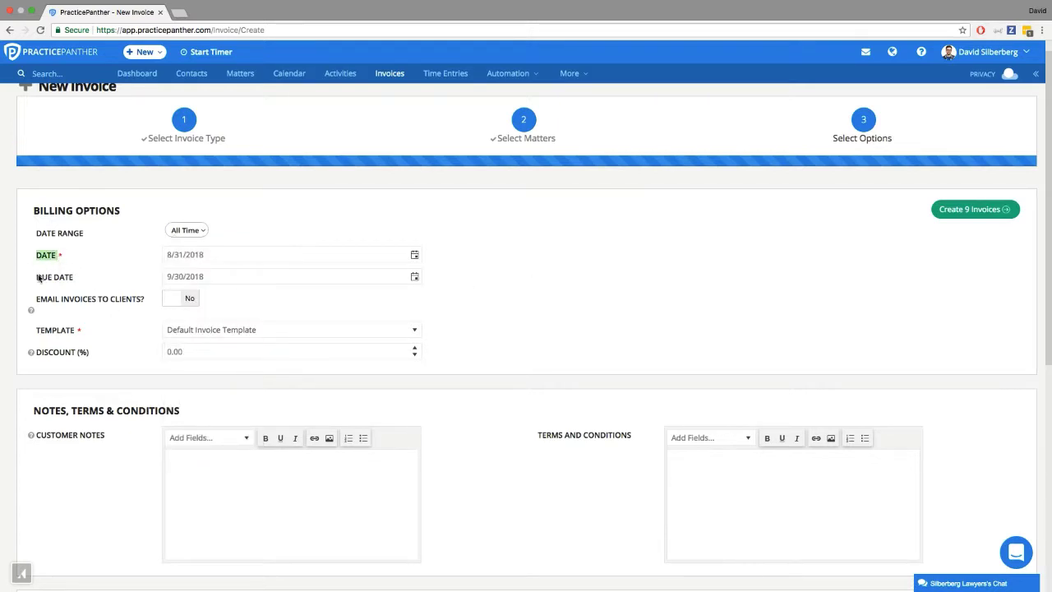
{"action": "left_click_drag", "start_coordinate": [45, 279], "coordinate": [141, 301]}
{"action": "left_click", "coordinate": [78, 282]}
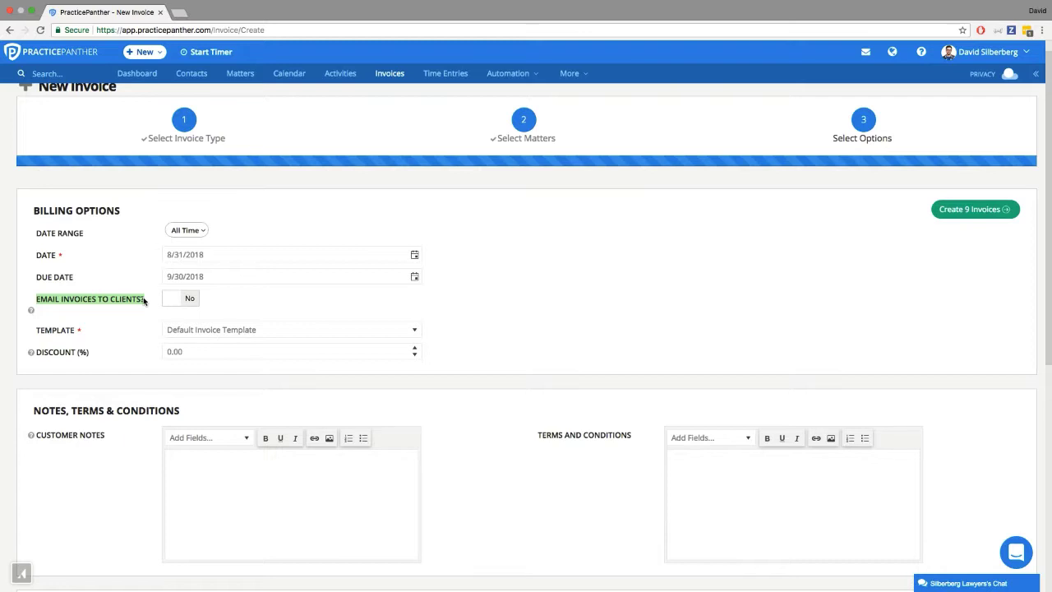
{"action": "left_click", "coordinate": [25, 284]}
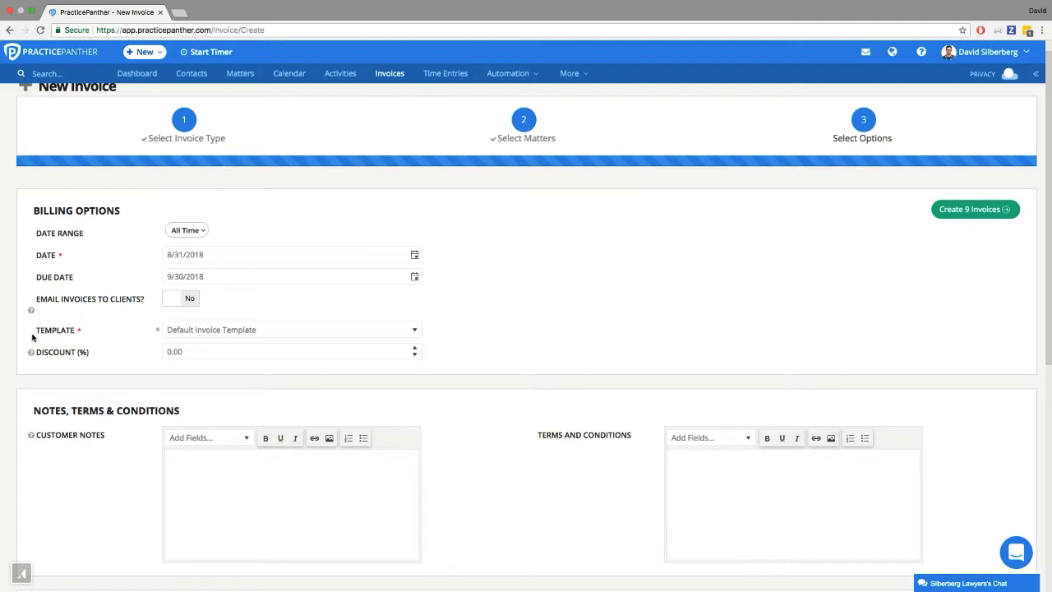
Step: Look through the available invoice templates and the discount percentage field, leaving both as they are
{"action": "left_click_drag", "start_coordinate": [33, 337], "coordinate": [85, 337]}
{"action": "left_click", "coordinate": [87, 337]}
{"action": "left_click", "coordinate": [193, 330]}
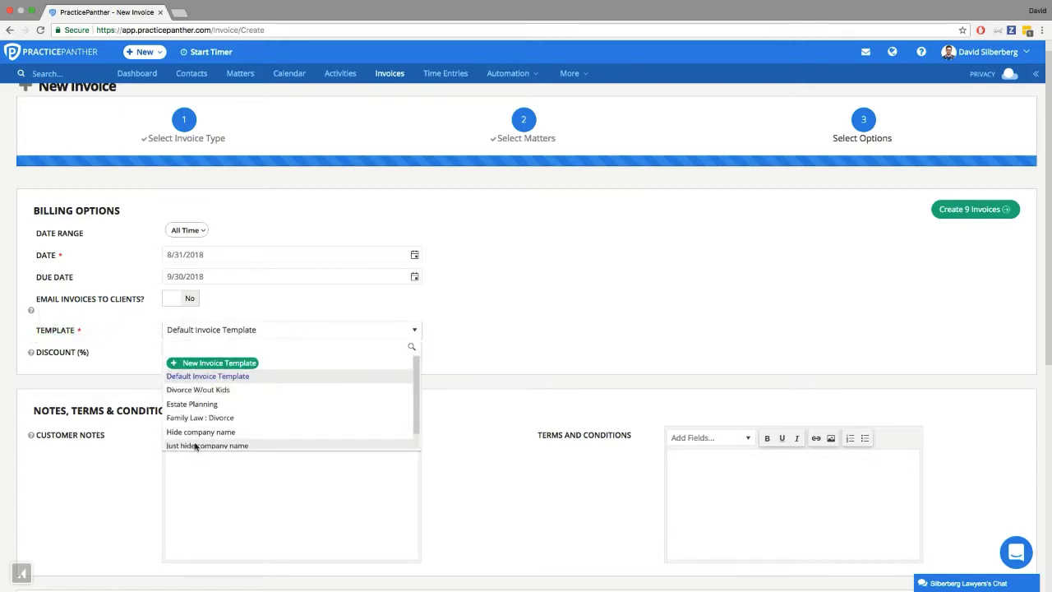
{"action": "left_click", "coordinate": [100, 381]}
{"action": "left_click", "coordinate": [176, 352]}
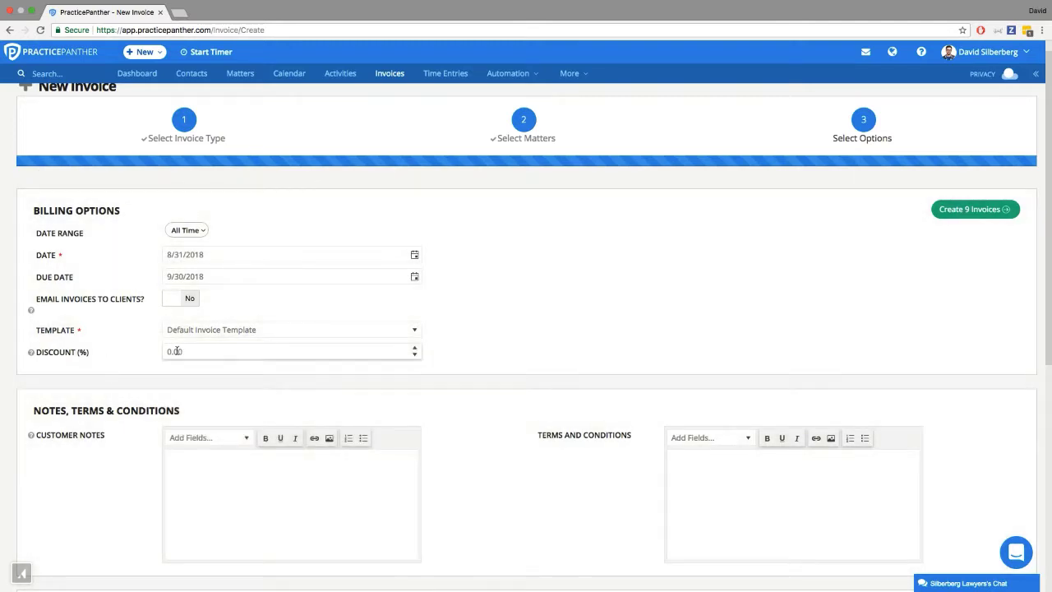
{"action": "left_click", "coordinate": [146, 368]}
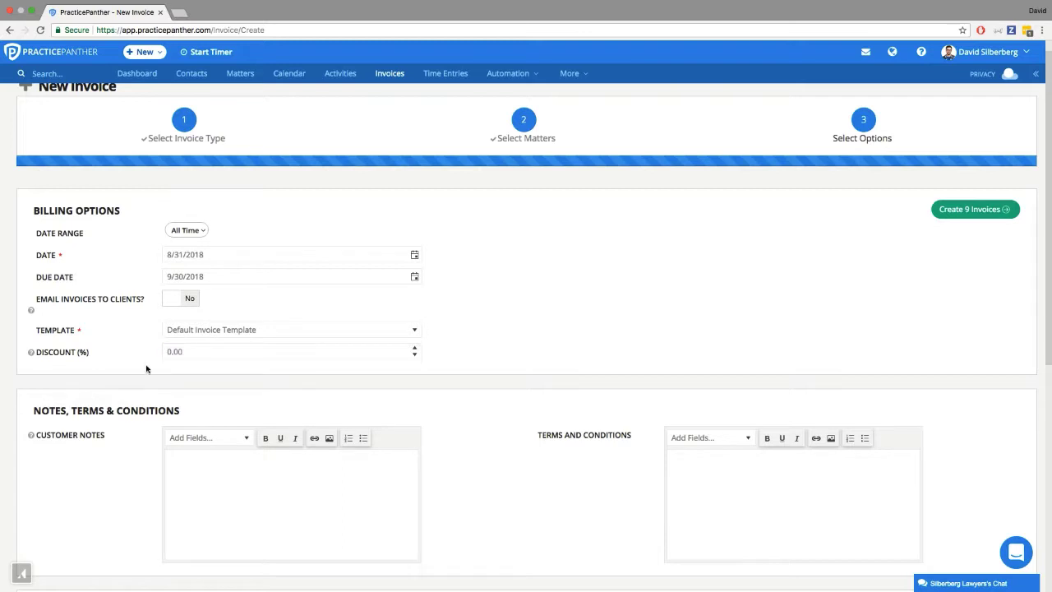
Step: Turn off using the operating account balance to pay the invoices, and leave the trust account balance option off
{"action": "scroll", "coordinate": [146, 369], "scroll_direction": "down", "scroll_amount": 1}
{"action": "scroll", "coordinate": [146, 369], "scroll_direction": "down", "scroll_amount": 1}
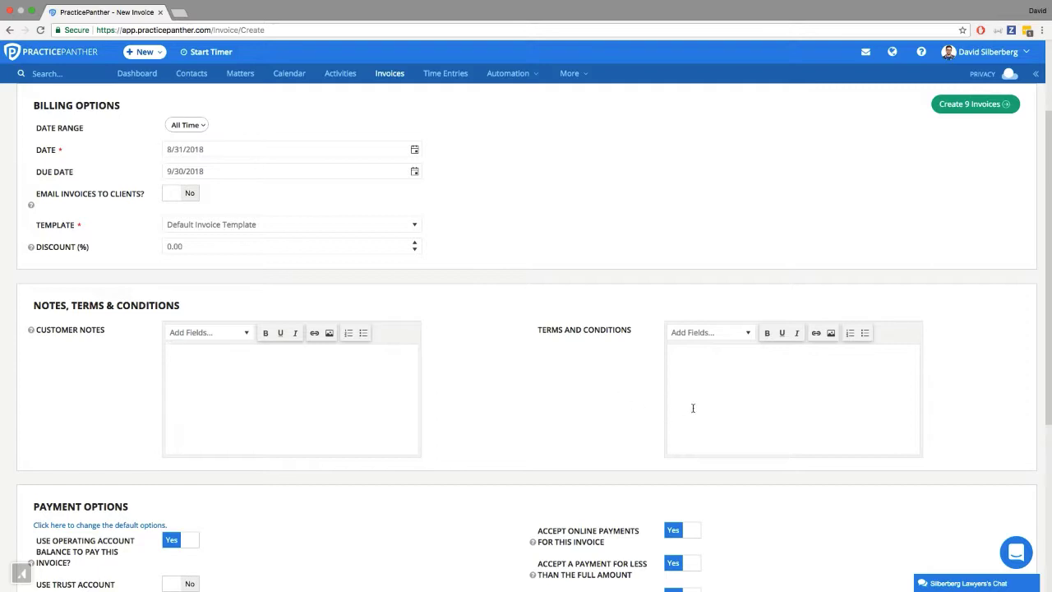
{"action": "scroll", "coordinate": [475, 392], "scroll_direction": "down", "scroll_amount": 1}
{"action": "scroll", "coordinate": [475, 393], "scroll_direction": "down", "scroll_amount": 5}
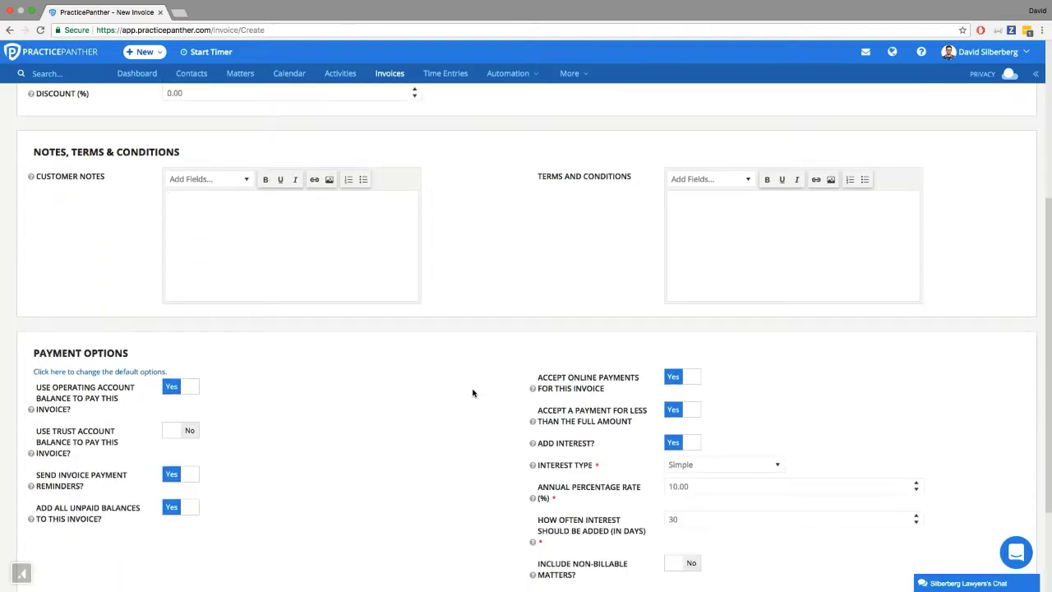
{"action": "scroll", "coordinate": [469, 390], "scroll_direction": "down", "scroll_amount": 1}
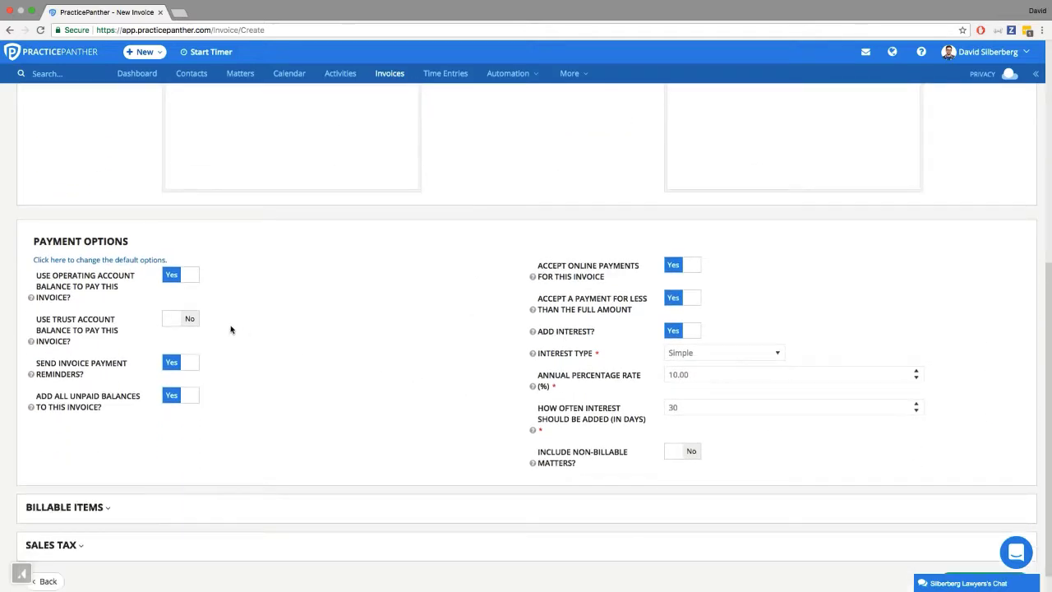
{"action": "left_click", "coordinate": [177, 282]}
{"action": "left_click", "coordinate": [183, 276]}
{"action": "left_click", "coordinate": [178, 321]}
{"action": "left_click", "coordinate": [178, 321]}
{"action": "left_click", "coordinate": [181, 276]}
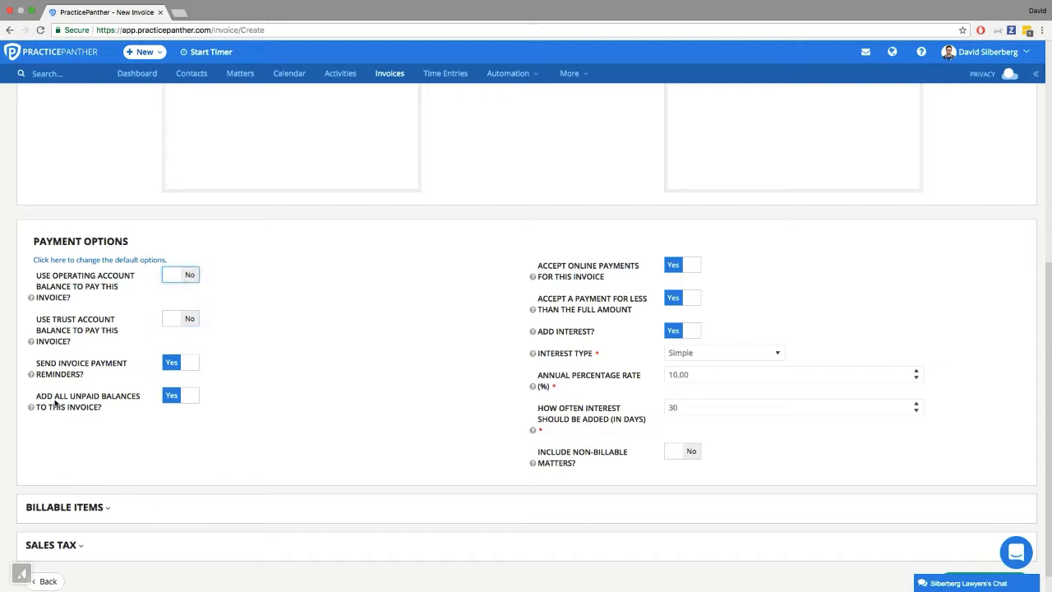
Step: Leave adding all unpaid balances on, and set the option to include non-billable matters to Yes
{"action": "left_click_drag", "start_coordinate": [37, 397], "coordinate": [102, 406]}
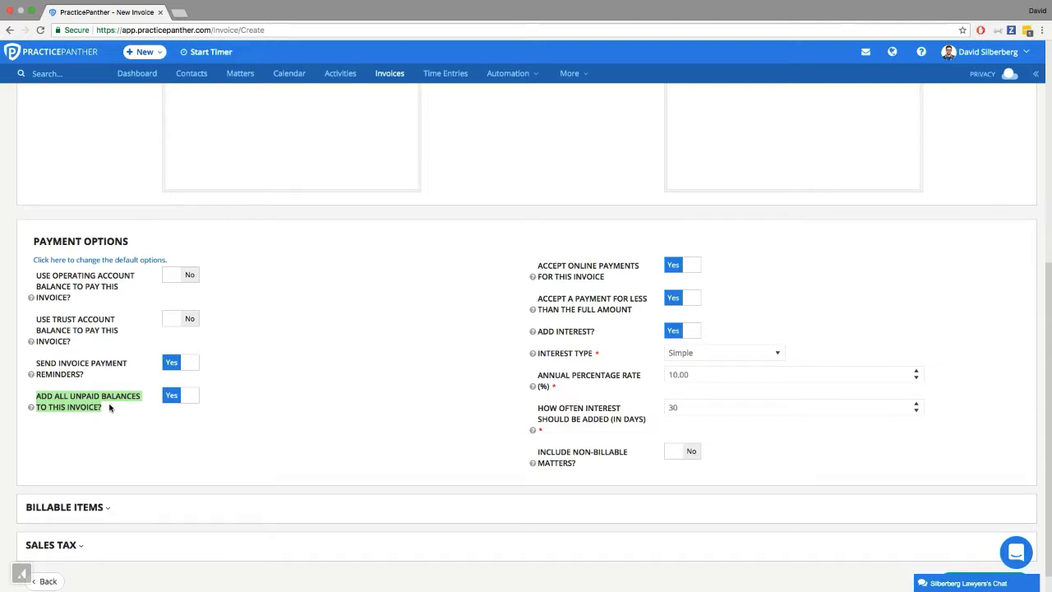
{"action": "scroll", "coordinate": [109, 407], "scroll_direction": "down", "scroll_amount": 1}
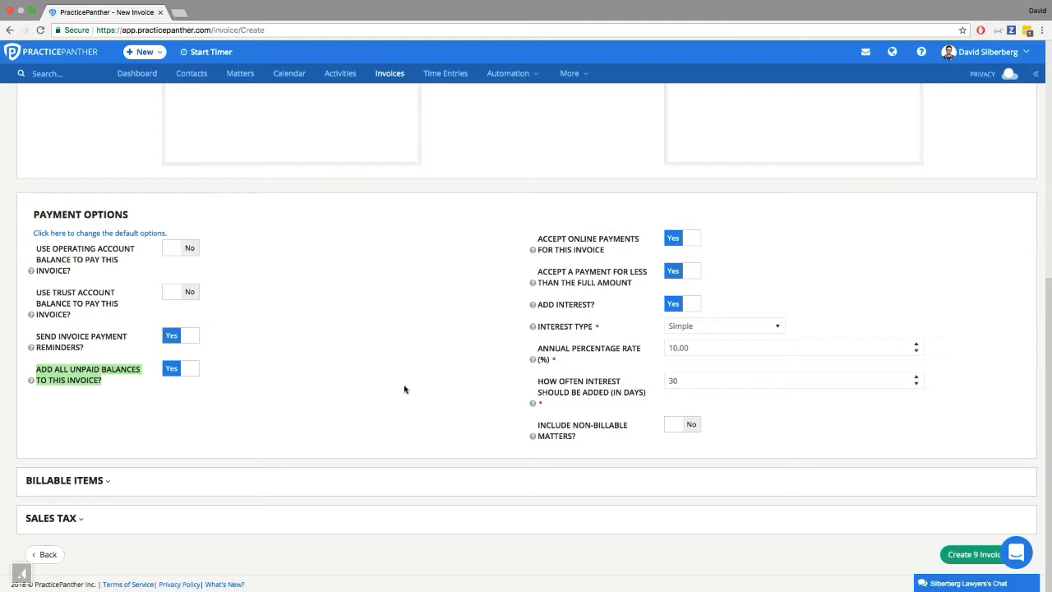
{"action": "left_click", "coordinate": [543, 425]}
{"action": "triple_click", "coordinate": [543, 426]}
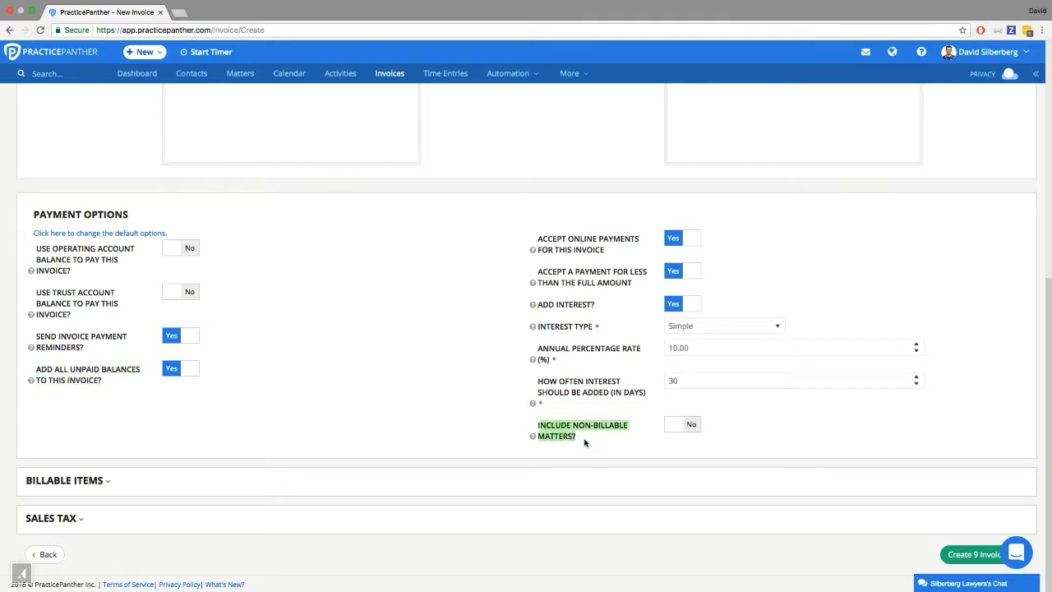
{"action": "left_click", "coordinate": [683, 426]}
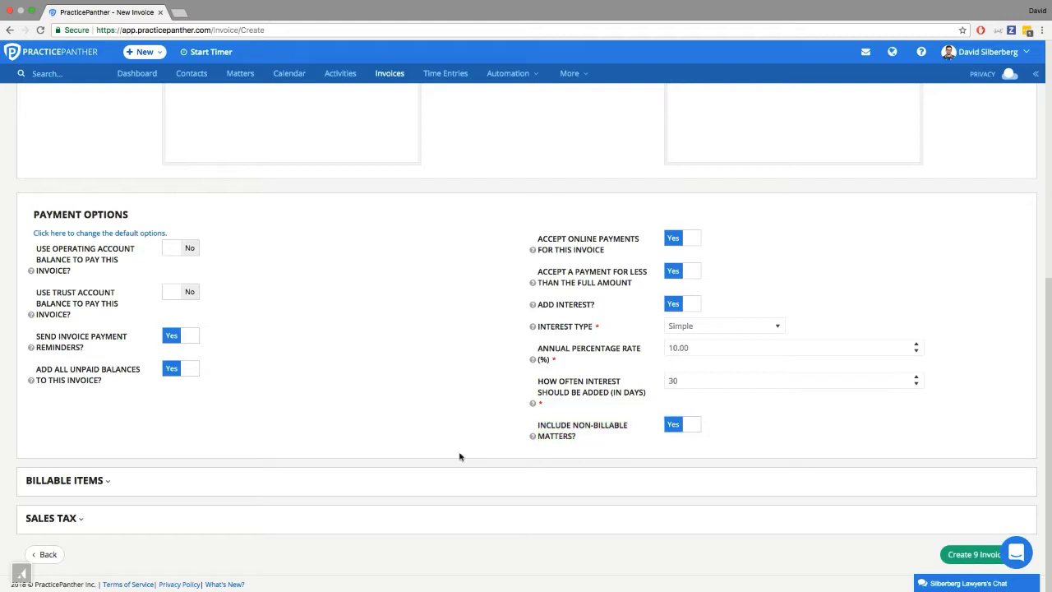
Step: Expand the billable items and sales tax sections to review their settings
{"action": "left_click", "coordinate": [89, 480]}
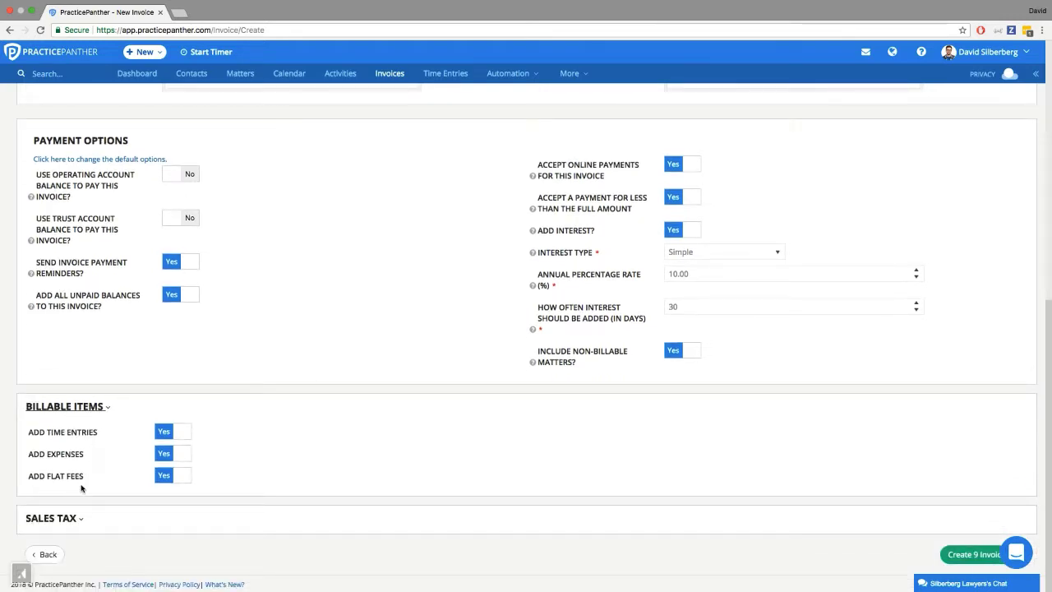
{"action": "left_click", "coordinate": [71, 519]}
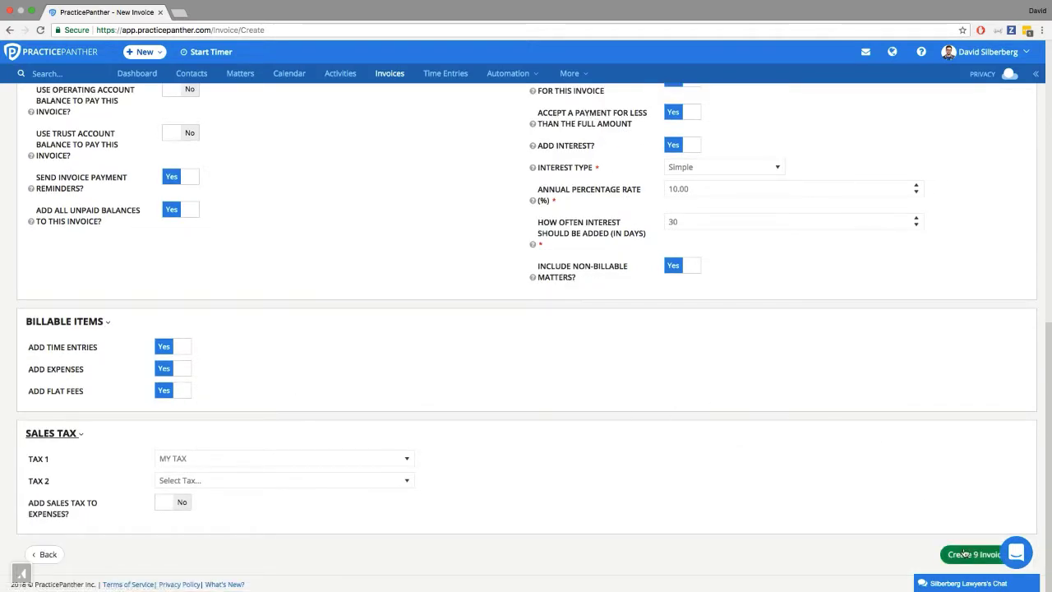
Step: Create the 9 invoices and choose to keep working in a new tab during processing
{"action": "scroll", "coordinate": [963, 431], "scroll_direction": "up", "scroll_amount": 15}
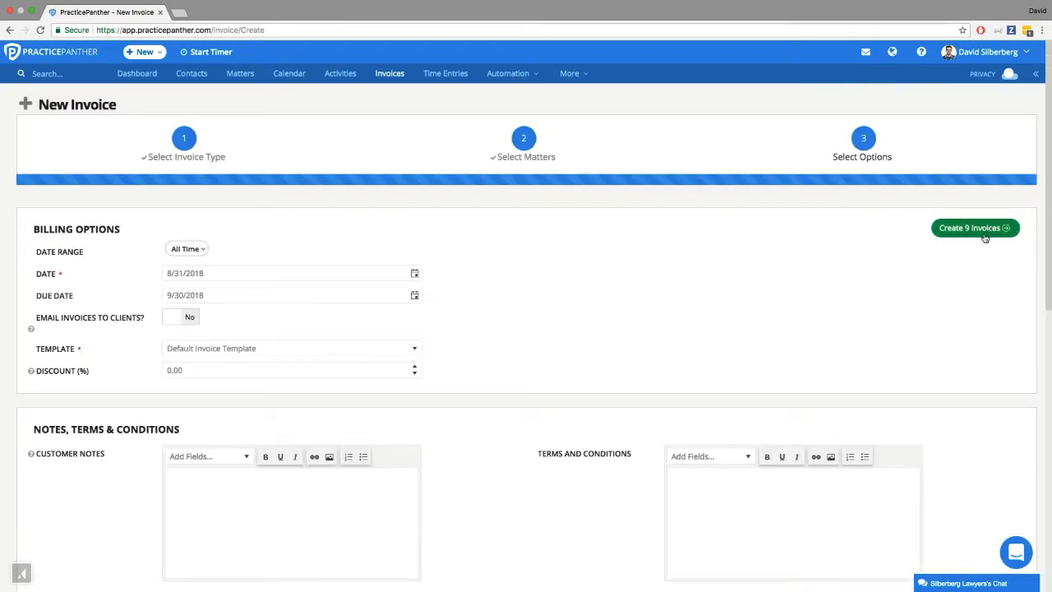
{"action": "left_click", "coordinate": [986, 230]}
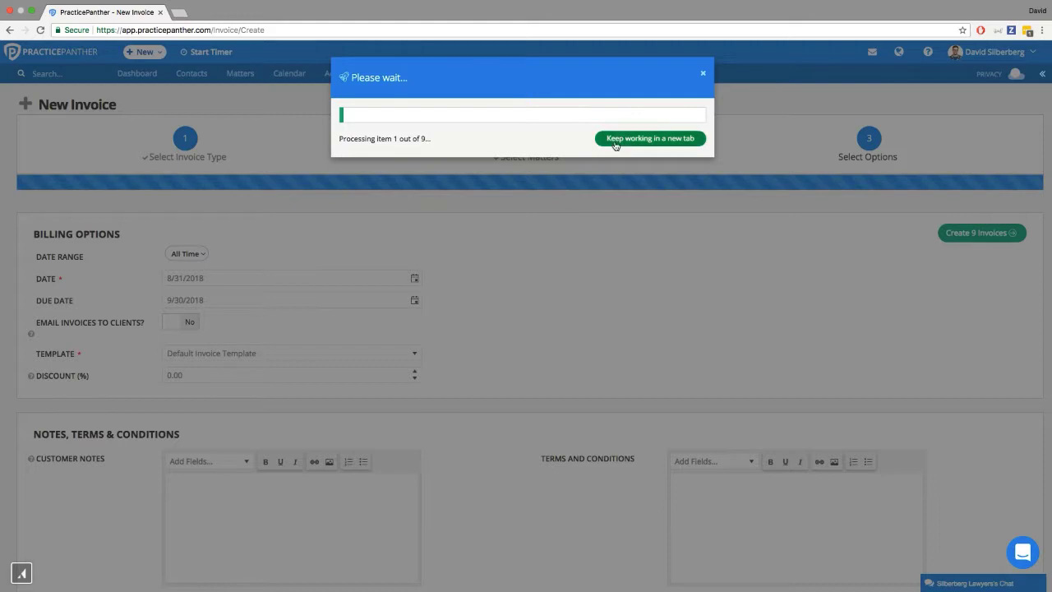
{"action": "left_click", "coordinate": [619, 139]}
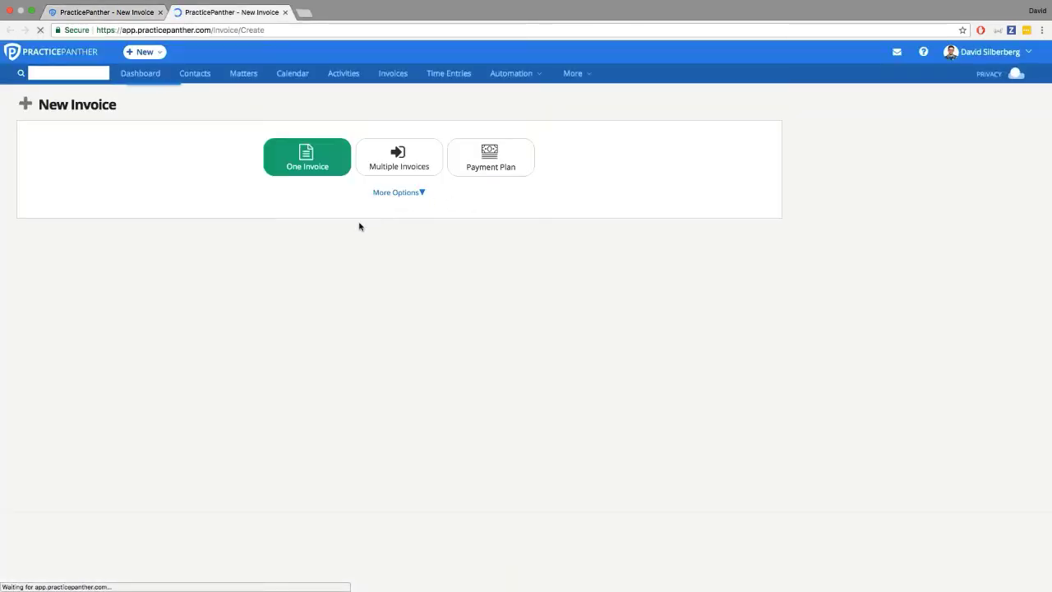
Step: Return to the original browser tab and review the newly created invoices in the invoices list
{"action": "left_click", "coordinate": [150, 15]}
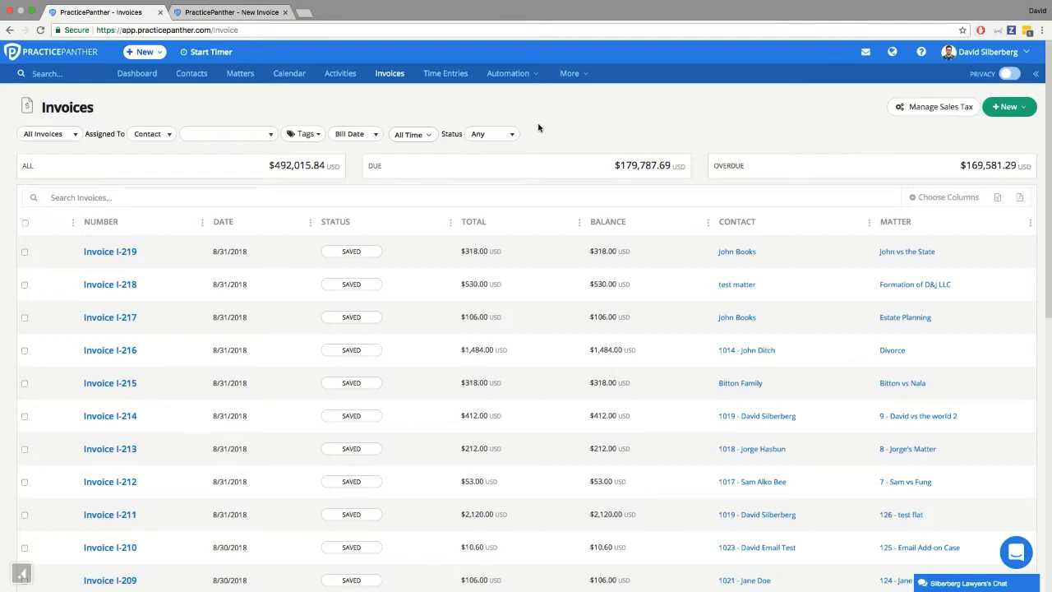
{"action": "scroll", "coordinate": [534, 129], "scroll_direction": "down", "scroll_amount": 1}
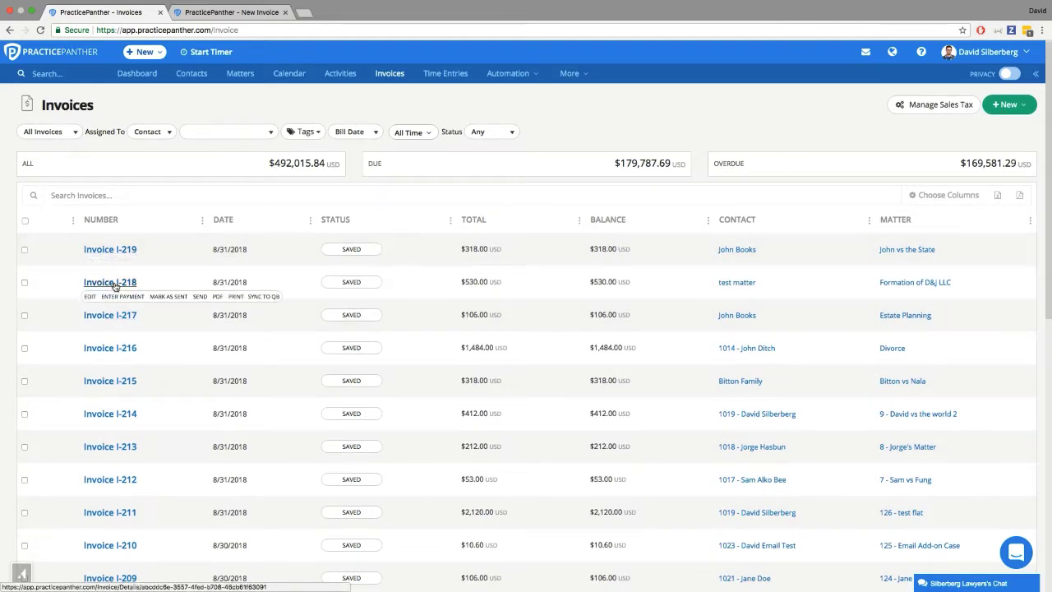
Step: Select all invoices on the page and pay them as a batch using both operating and trust account balances
{"action": "left_click", "coordinate": [25, 222]}
{"action": "left_click", "coordinate": [45, 218]}
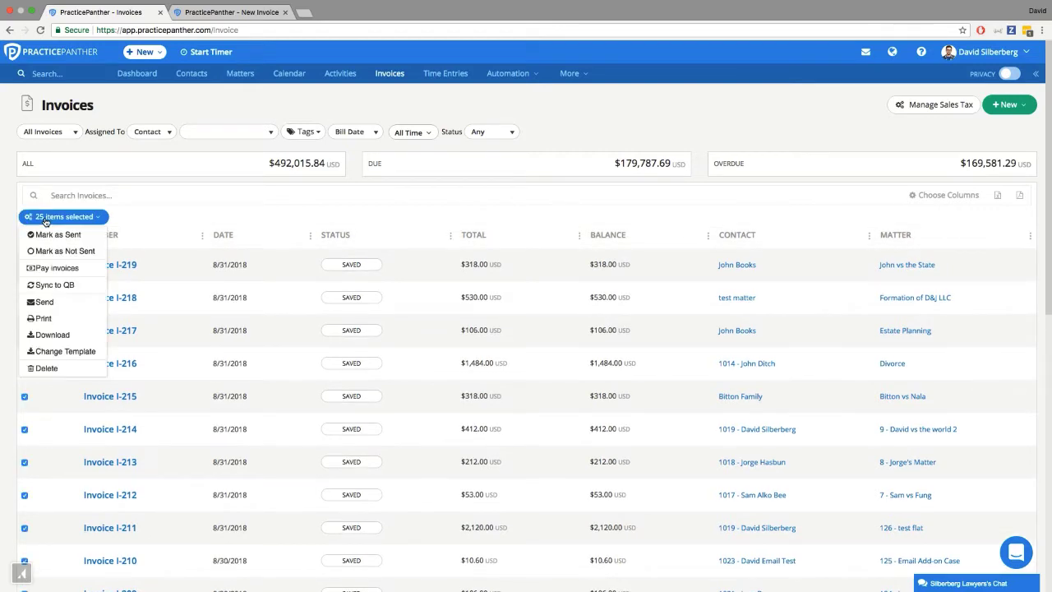
{"action": "left_click", "coordinate": [52, 271]}
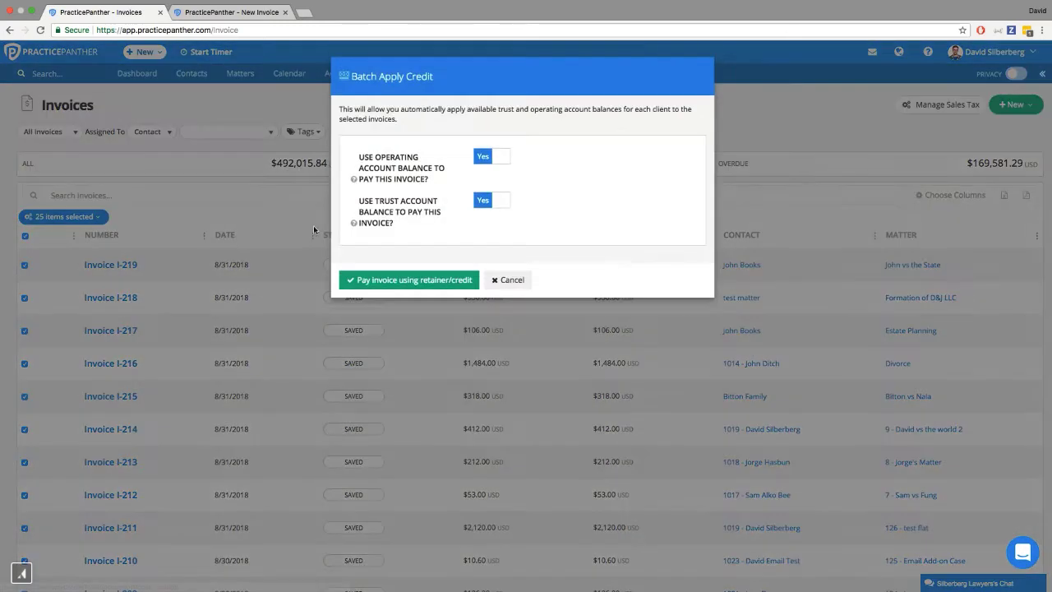
{"action": "left_click", "coordinate": [402, 281]}
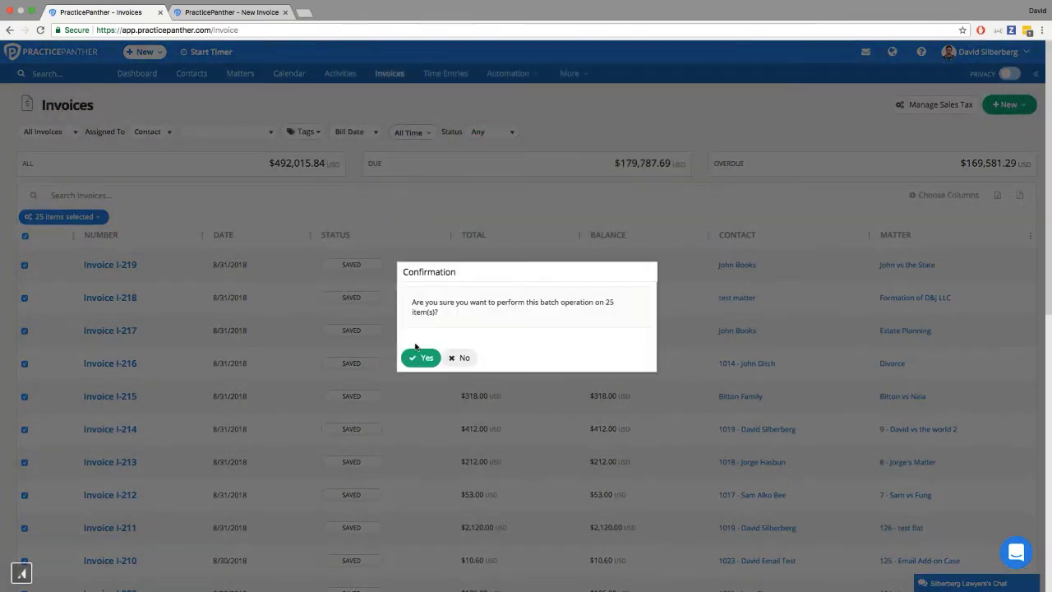
{"action": "key", "text": "Return"}
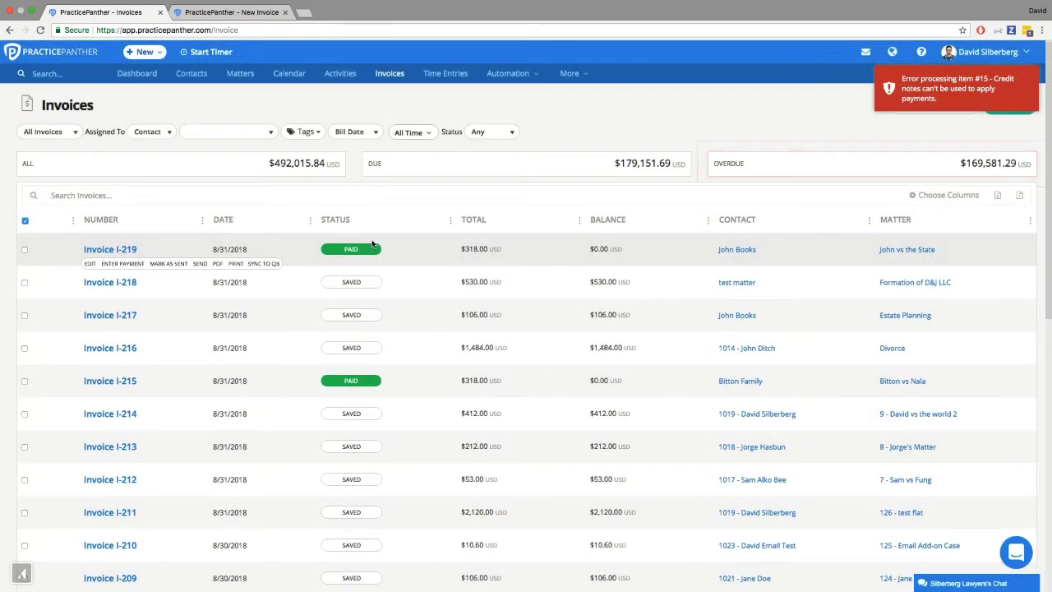
Step: Check the invoices' payment statuses, then select all invoices on the page again and review the available batch actions
{"action": "scroll", "coordinate": [436, 280], "scroll_direction": "down", "scroll_amount": 3}
{"action": "scroll", "coordinate": [437, 281], "scroll_direction": "up", "scroll_amount": 3}
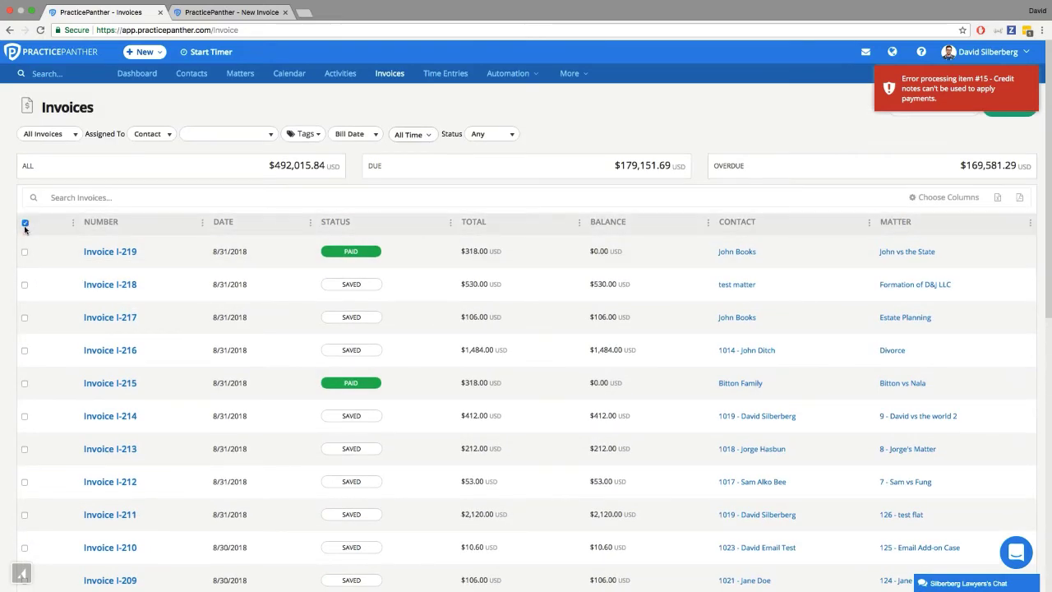
{"action": "left_click", "coordinate": [25, 228]}
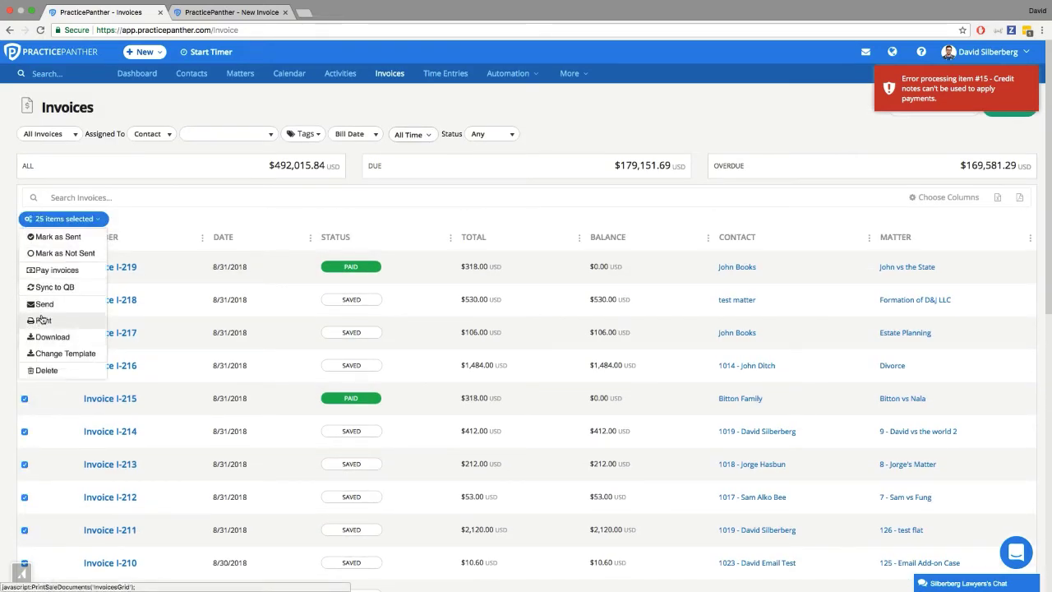
{"action": "left_click", "coordinate": [7, 311]}
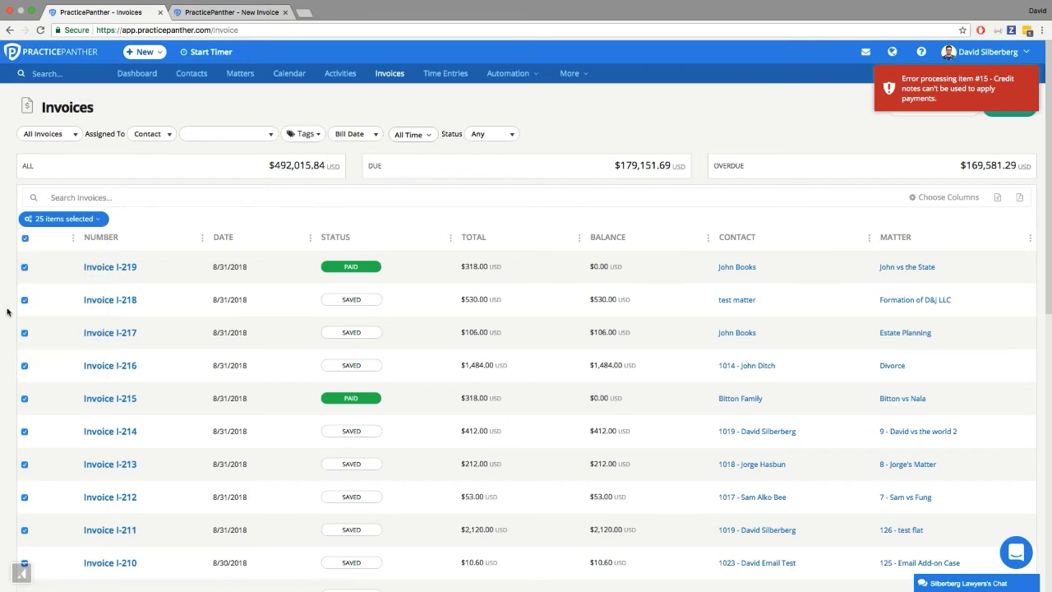